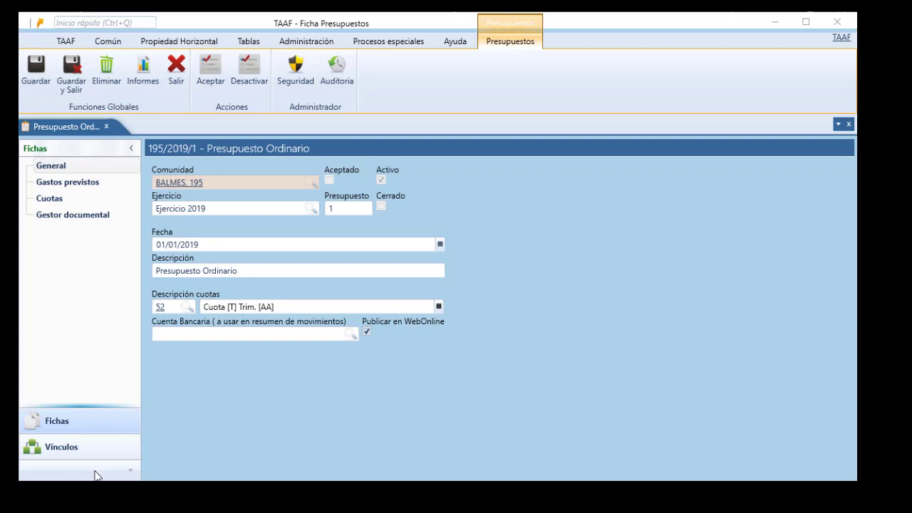
Start the fee assistant from the budget's Cuotas section, checking the budget's planned expenses before returning to the assistant.
{"action": "left_click", "coordinate": [71, 201]}
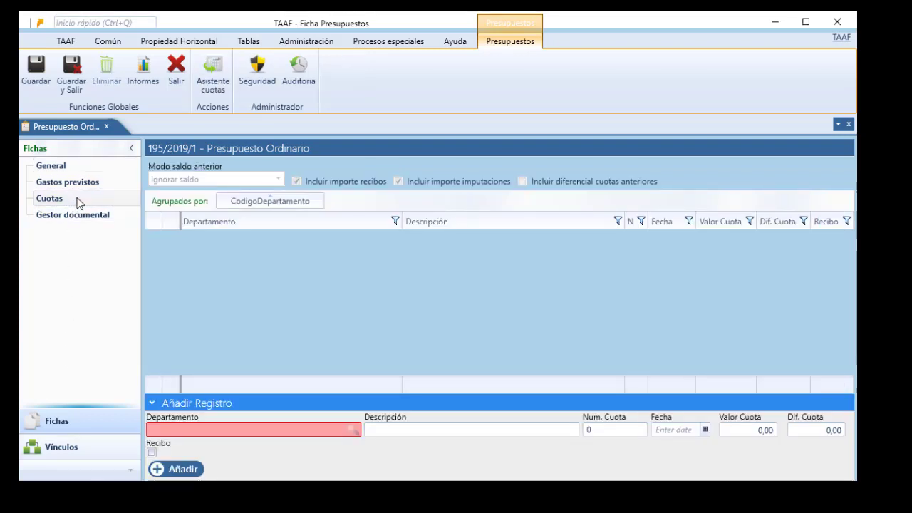
{"action": "left_click", "coordinate": [202, 89]}
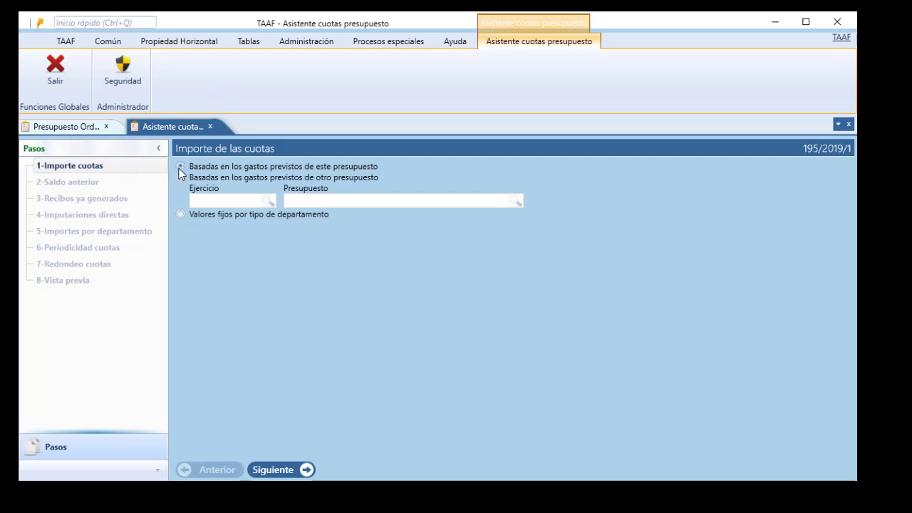
{"action": "left_click", "coordinate": [73, 129]}
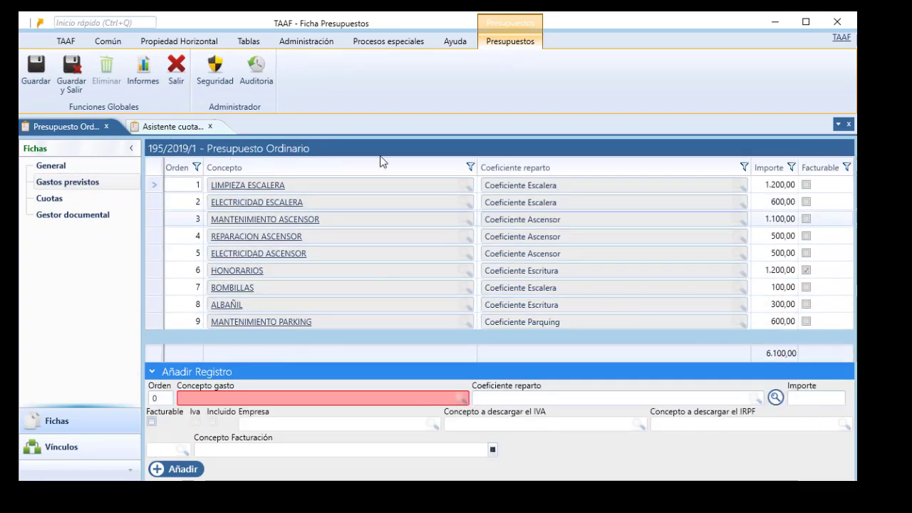
{"action": "left_click", "coordinate": [173, 126]}
Try basing the fees on another budget, and on fixed values of 600 for PISO and 240 for PARQUING.
{"action": "left_click", "coordinate": [182, 179]}
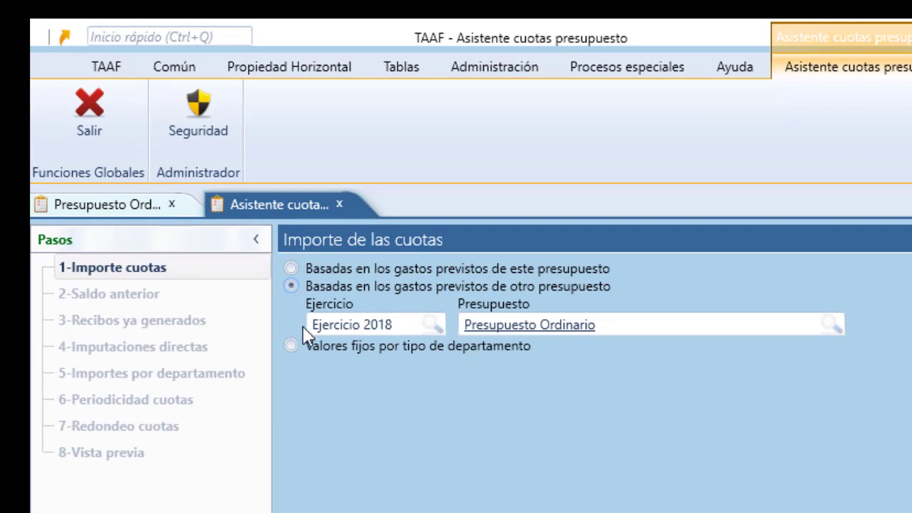
{"action": "left_click", "coordinate": [291, 346]}
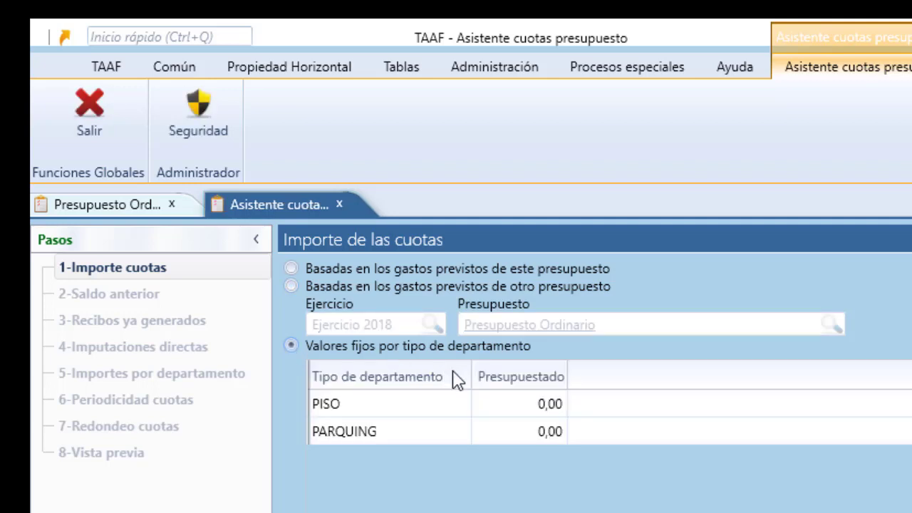
{"action": "left_click", "coordinate": [531, 406]}
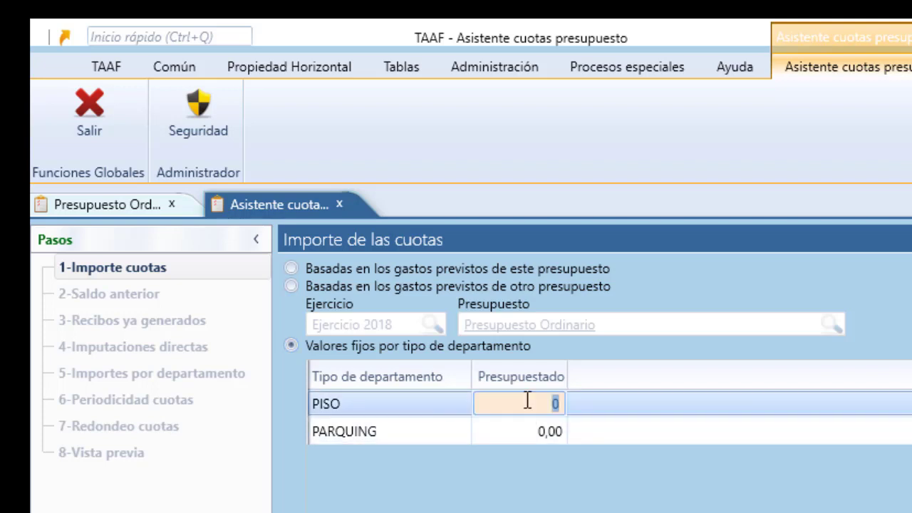
{"action": "type", "text": "600"}
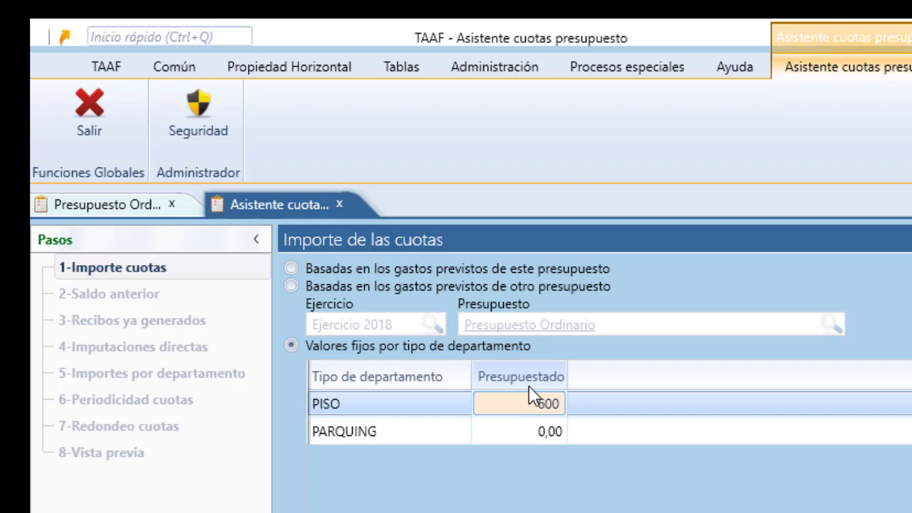
{"action": "left_click", "coordinate": [531, 432]}
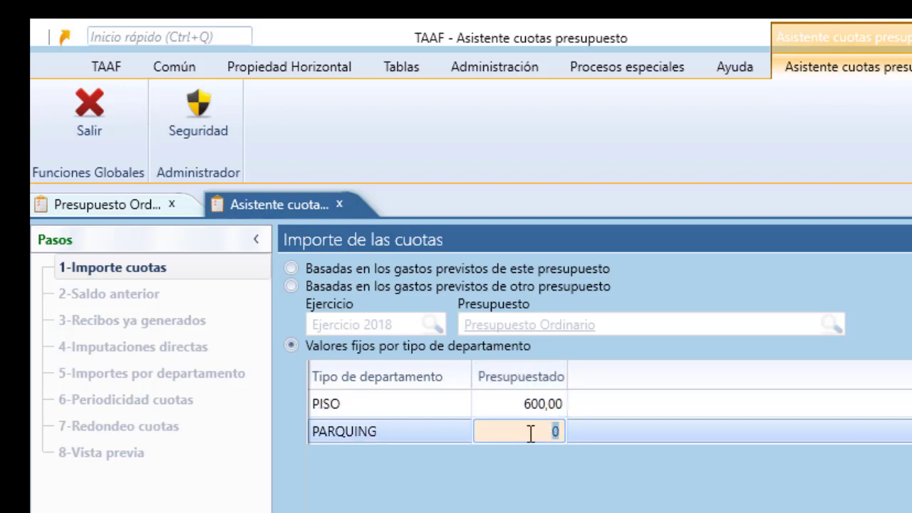
{"action": "type", "text": "240"}
{"action": "key", "text": "Return"}
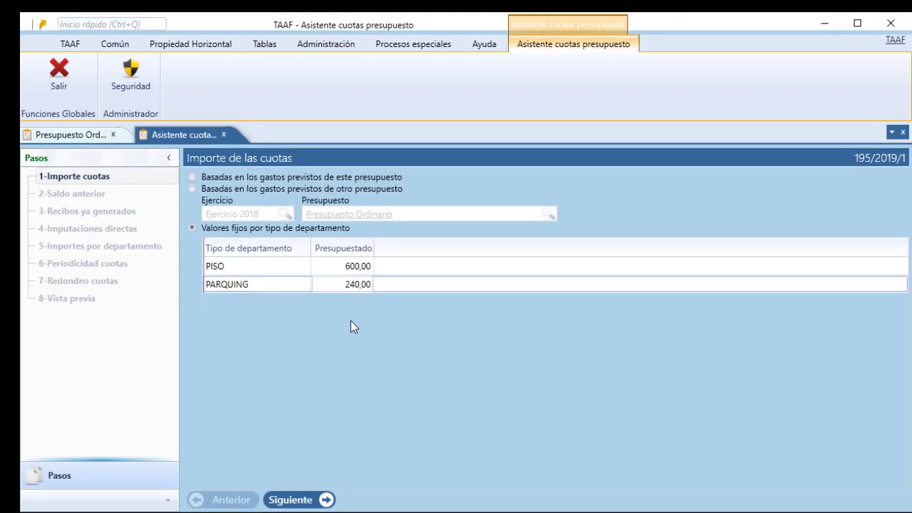
Base the fee amounts on this budget's planned expenses and continue to the previous balance stage.
{"action": "left_click", "coordinate": [190, 178]}
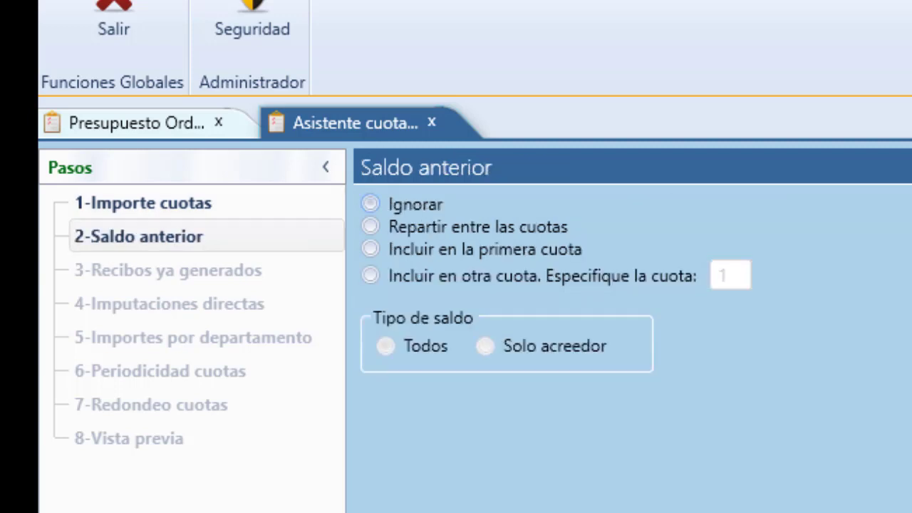
{"action": "key", "text": "Return"}
Try the options for spreading the previous balance or including it in a given fee, with both balance types.
{"action": "left_click", "coordinate": [373, 226]}
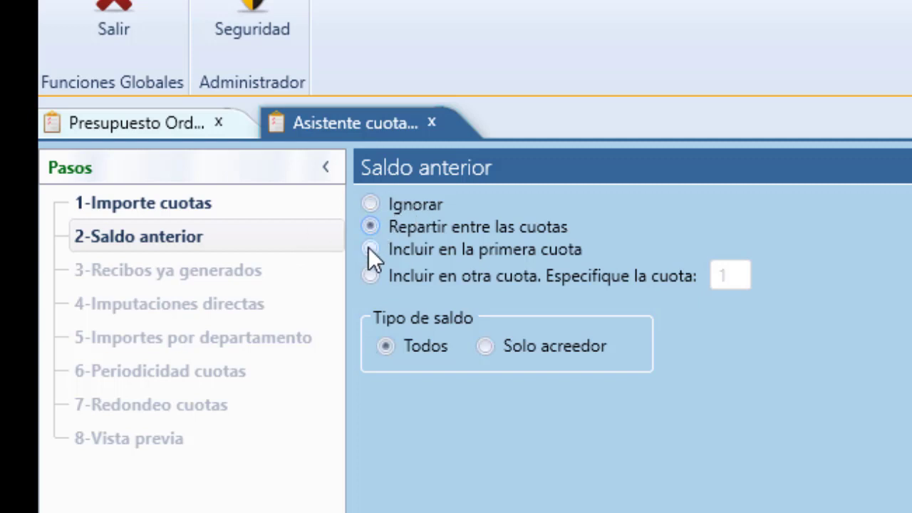
{"action": "left_click", "coordinate": [370, 248]}
{"action": "left_click", "coordinate": [370, 276]}
{"action": "left_click_drag", "start_coordinate": [735, 275], "coordinate": [700, 276]}
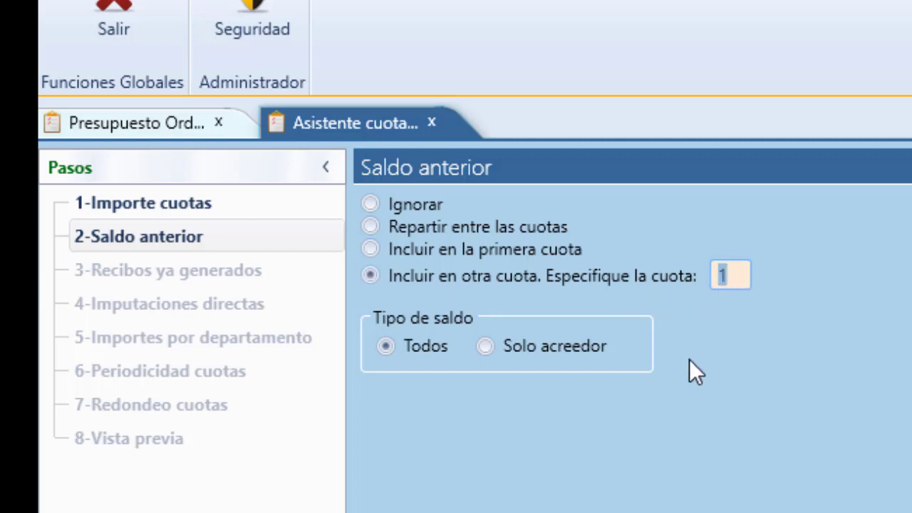
{"action": "left_click", "coordinate": [386, 348]}
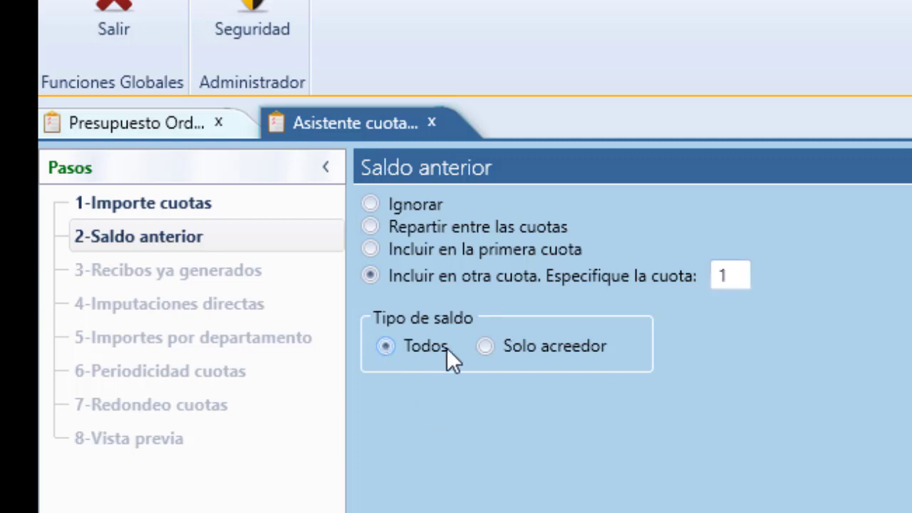
{"action": "left_click", "coordinate": [484, 346]}
{"action": "left_click", "coordinate": [383, 350]}
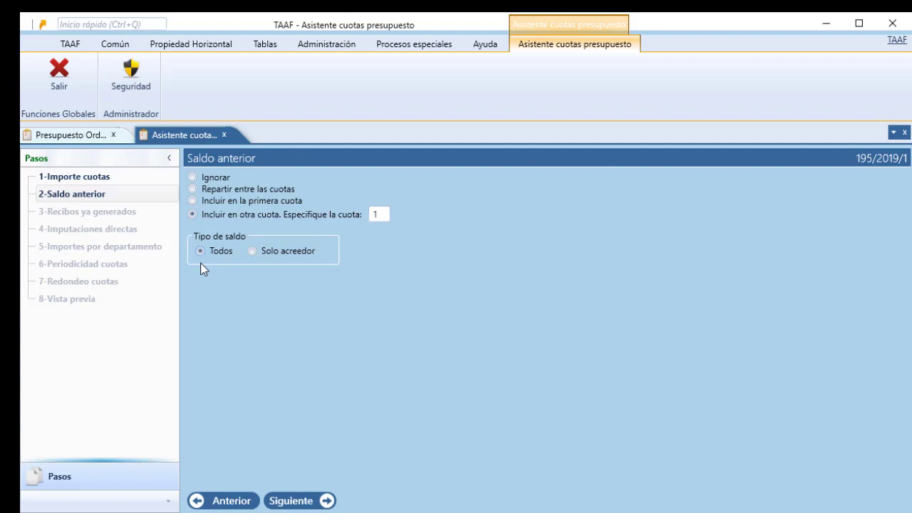
Set the previous balance to Ignorar and the already generated receipts to Descontar entre las cuotas, continuing to direct imputations.
{"action": "left_click", "coordinate": [194, 179]}
{"action": "left_click", "coordinate": [280, 501]}
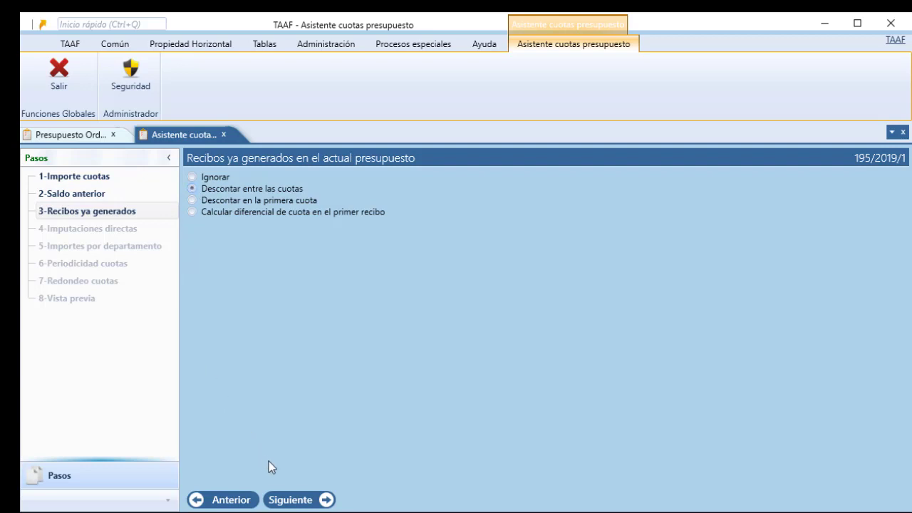
{"action": "left_click", "coordinate": [296, 501]}
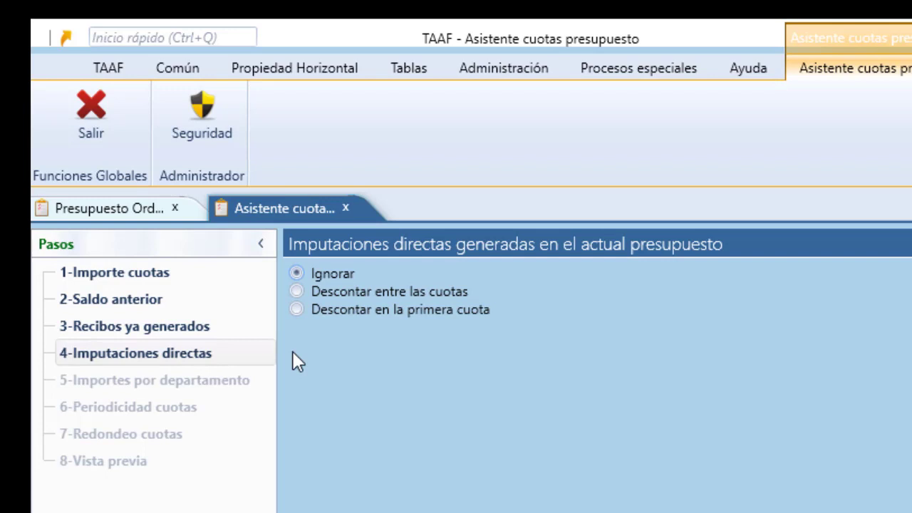
Try both discount options for direct imputations, settle on Ignorar and continue to the amounts per department.
{"action": "left_click", "coordinate": [293, 294]}
{"action": "left_click", "coordinate": [296, 311]}
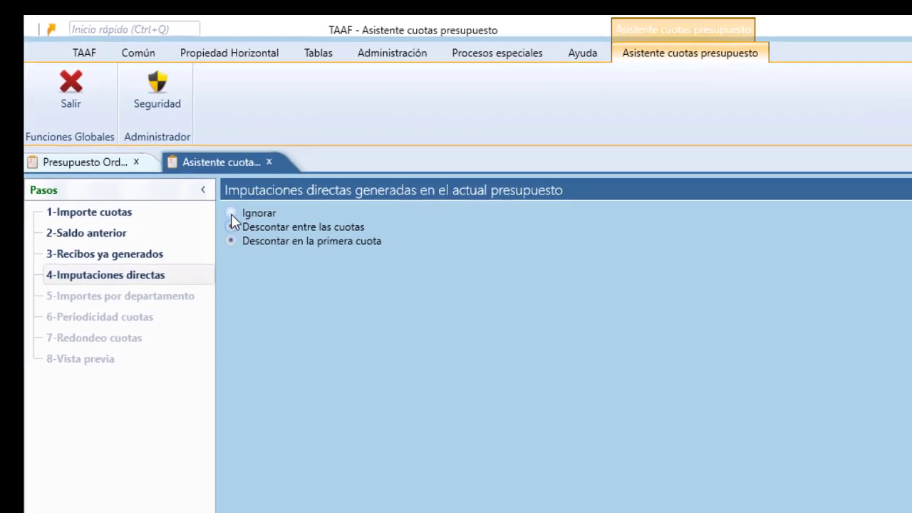
{"action": "left_click", "coordinate": [231, 213]}
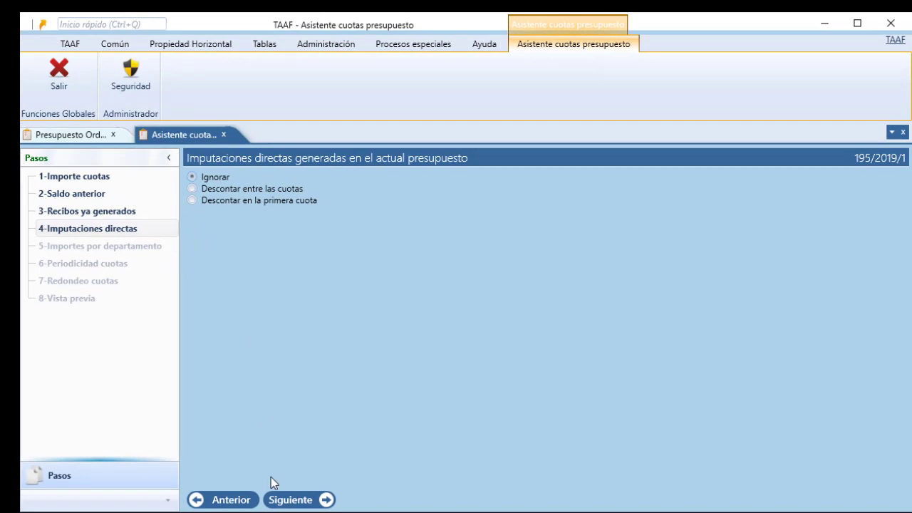
{"action": "left_click", "coordinate": [268, 495]}
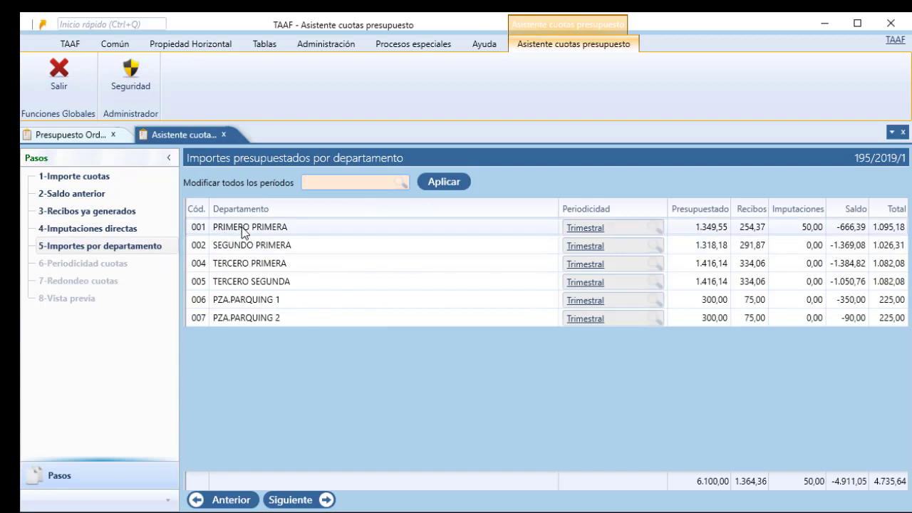
Set the periodicity of department 001 PRIMERO PRIMERA to Mensual.
{"action": "left_click", "coordinate": [563, 234]}
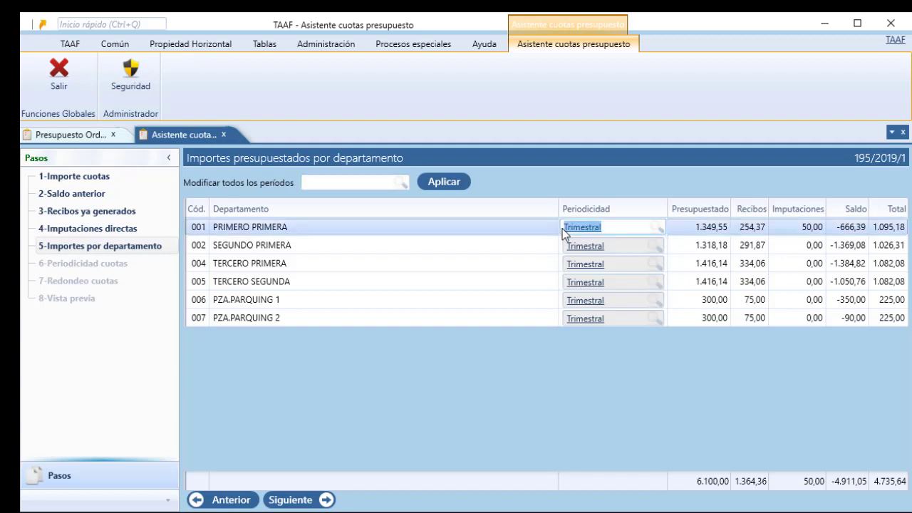
{"action": "type", "text": "MENSU"}
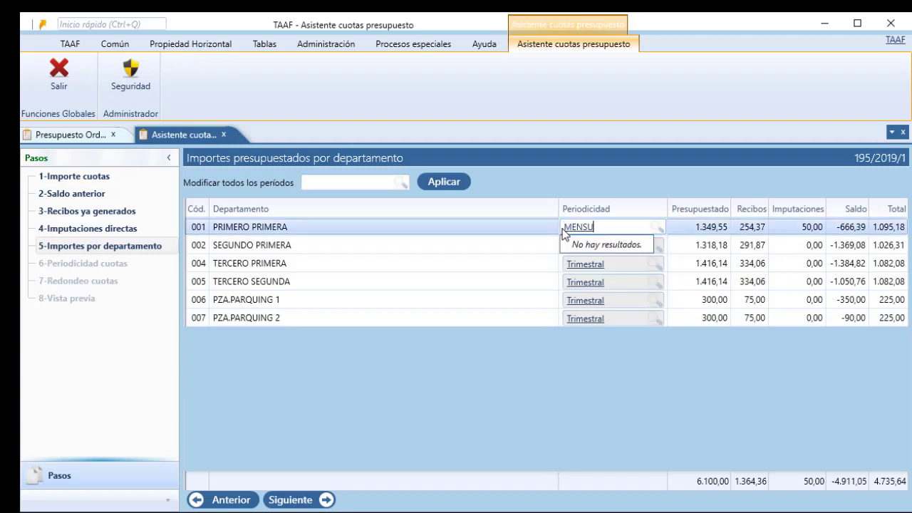
{"action": "type", "text": "AL"}
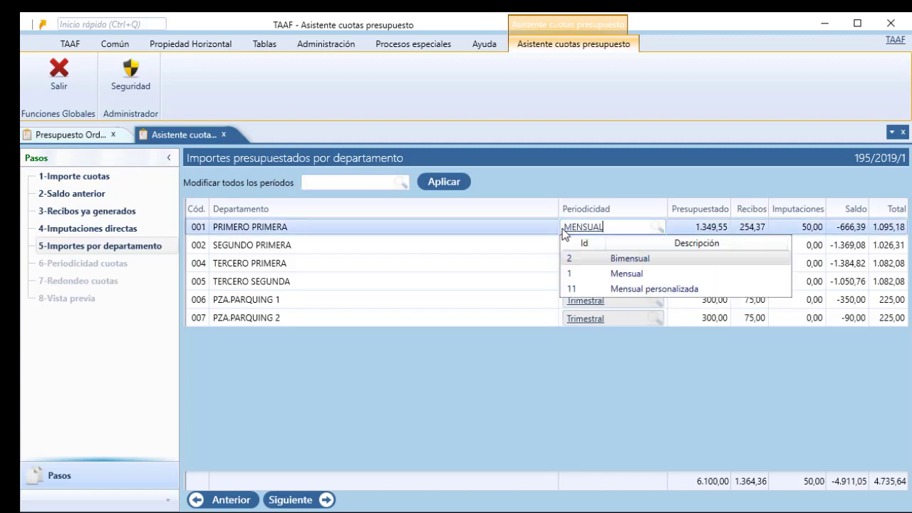
{"action": "left_click", "coordinate": [627, 274]}
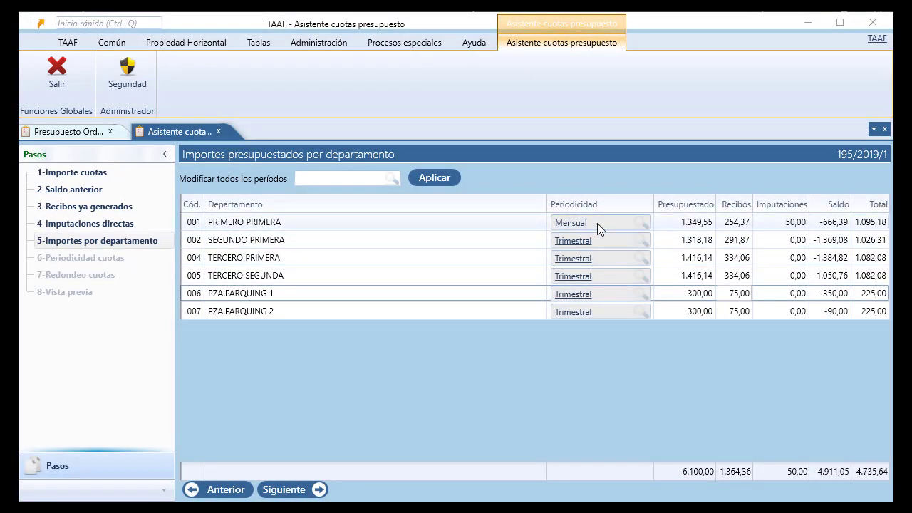
Set the periodicity of department 001 PRIMERO PRIMERA to Trimestral and continue to the fee periodicity stage.
{"action": "left_click", "coordinate": [598, 223]}
{"action": "key", "text": "BackSpace"}
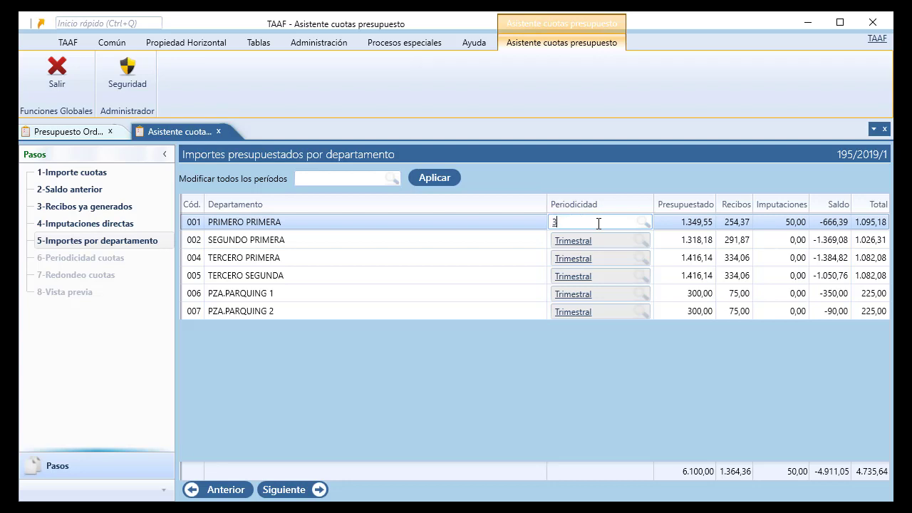
{"action": "type", "text": "Trimestral"}
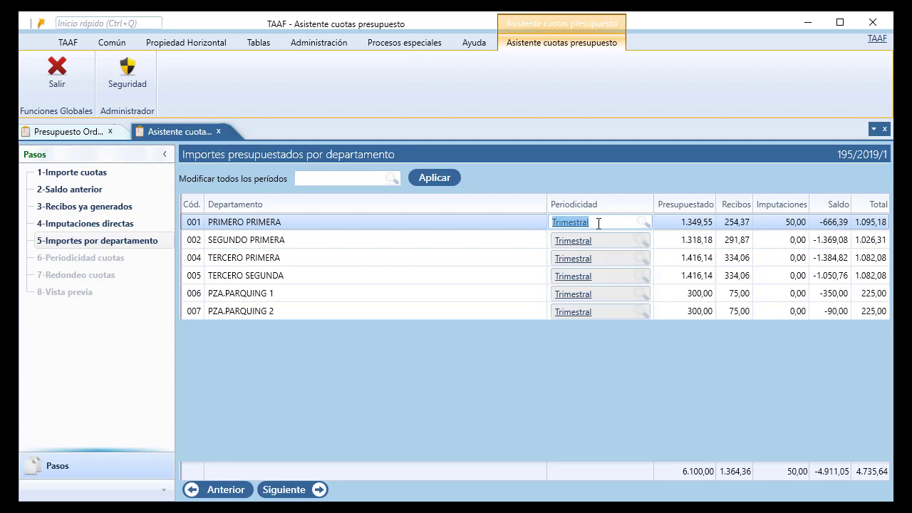
{"action": "left_click", "coordinate": [284, 490]}
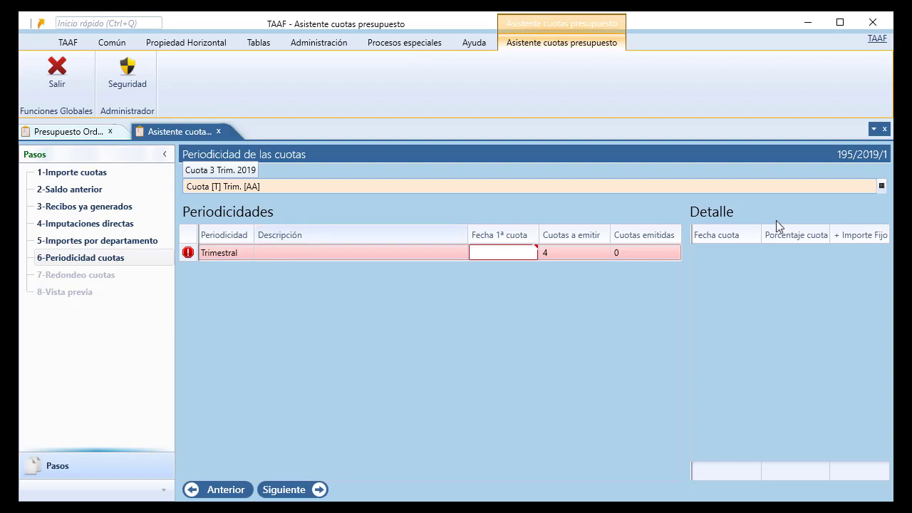
Set the first fee date of the Trimestral periodicity to 01/04/2019.
{"action": "mouse_move", "coordinate": [885, 190]}
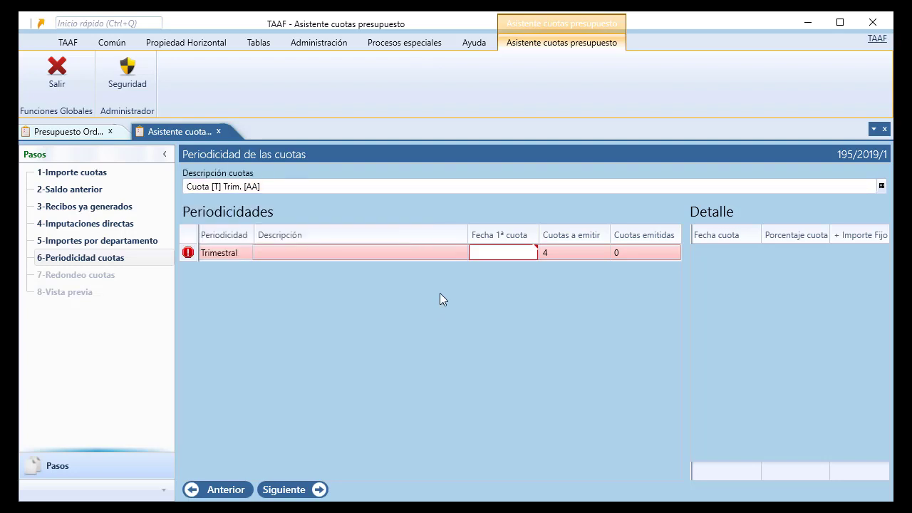
{"action": "left_click", "coordinate": [479, 254]}
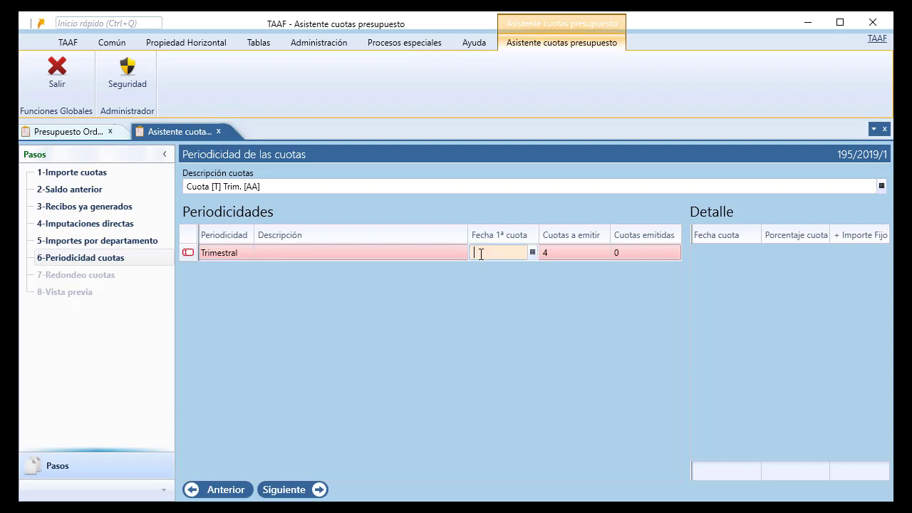
{"action": "type", "text": "01/04"}
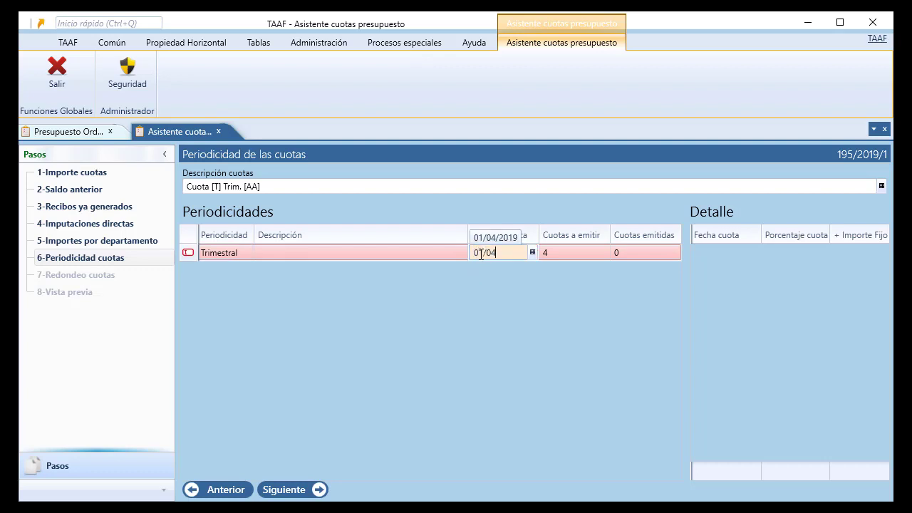
{"action": "key", "text": "Return"}
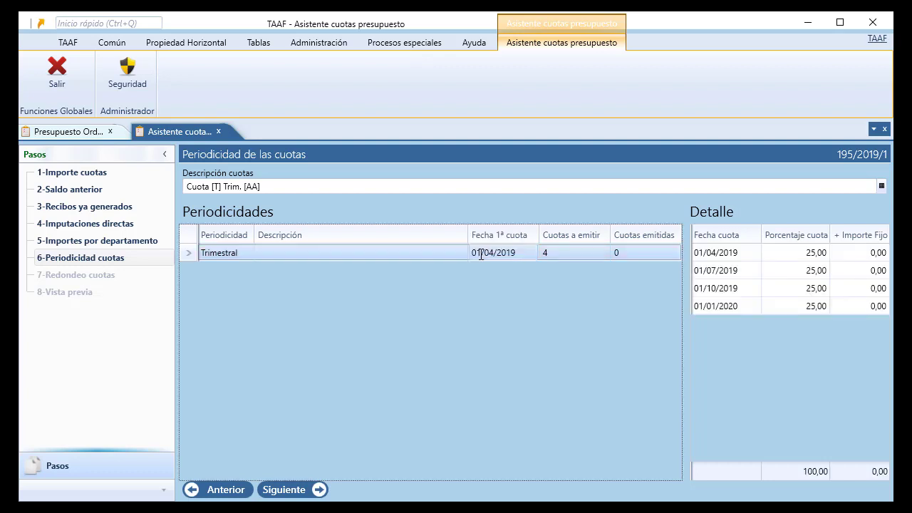
Set the Trimestral periodicity to 3 fees to issue, trying 1 for issued fees but leaving it at 0.
{"action": "left_click", "coordinate": [561, 252]}
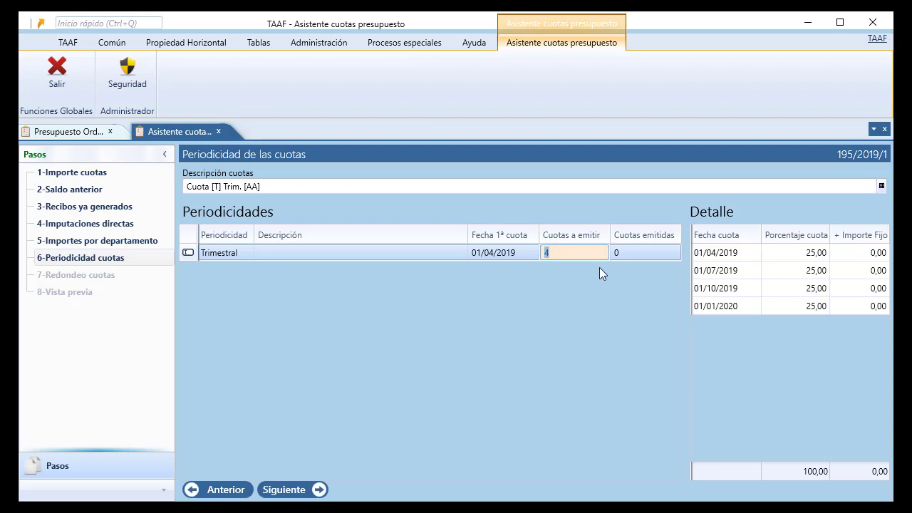
{"action": "type", "text": "3"}
{"action": "left_click", "coordinate": [623, 256]}
{"action": "type", "text": "1"}
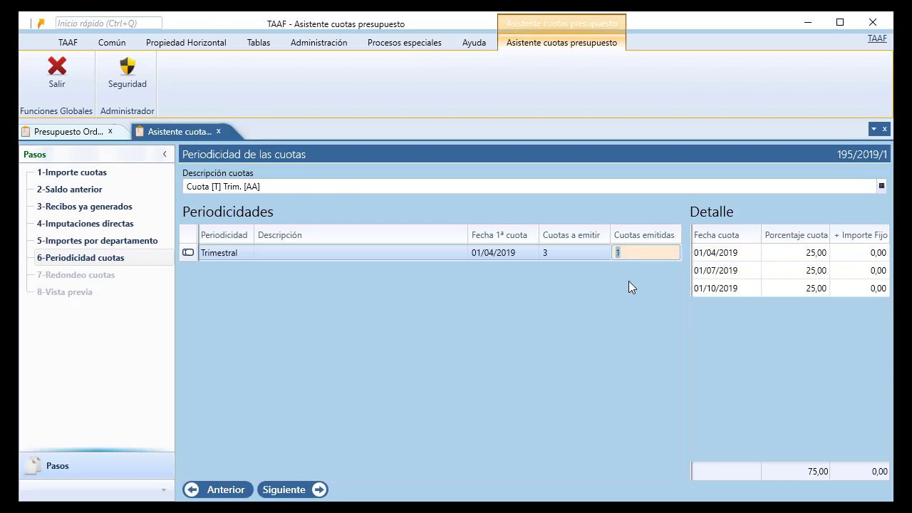
{"action": "key", "text": "Escape"}
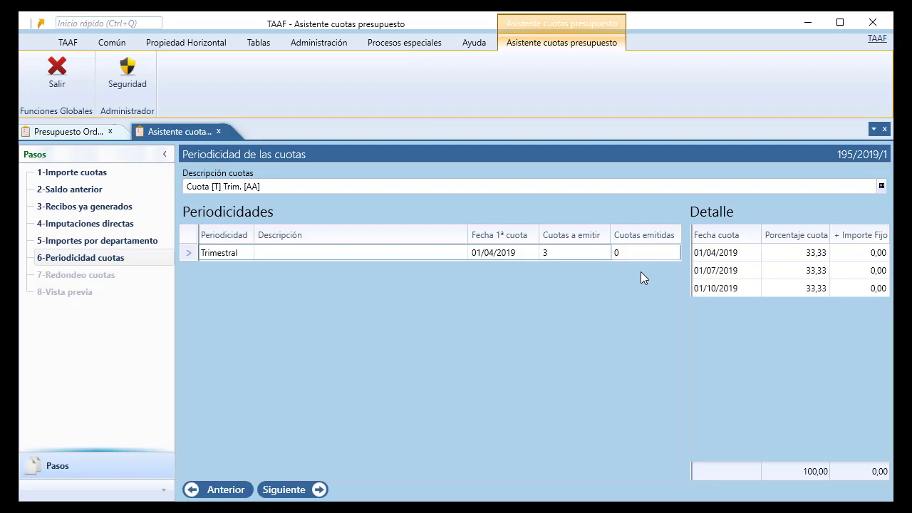
Check the percentage of each quarterly fee and the fixed amount of the first, and continue to the fee rounding stage.
{"action": "left_click", "coordinate": [810, 252]}
{"action": "left_click", "coordinate": [773, 274]}
{"action": "left_click", "coordinate": [755, 292]}
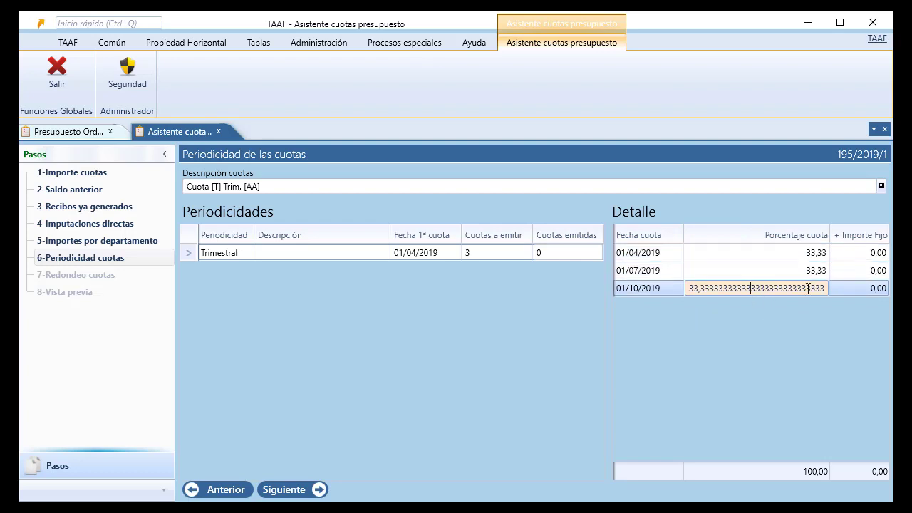
{"action": "left_click", "coordinate": [863, 253]}
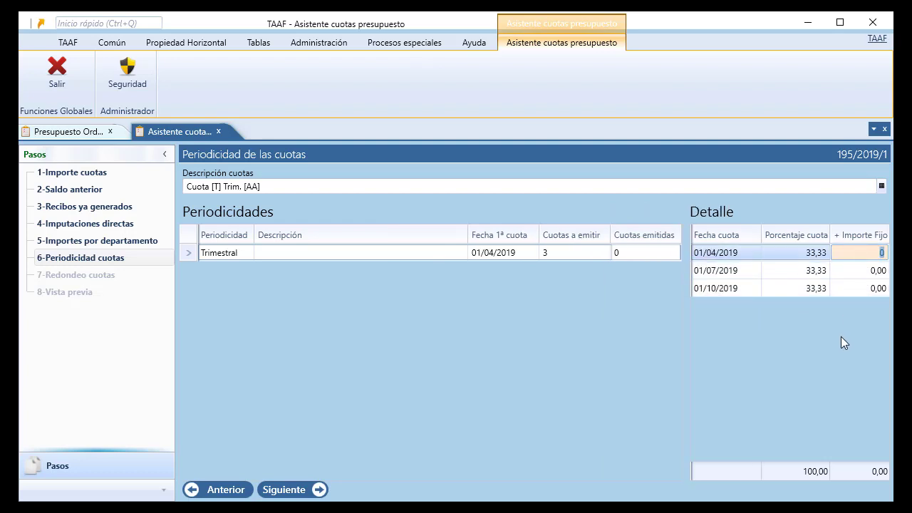
{"action": "left_click", "coordinate": [300, 490]}
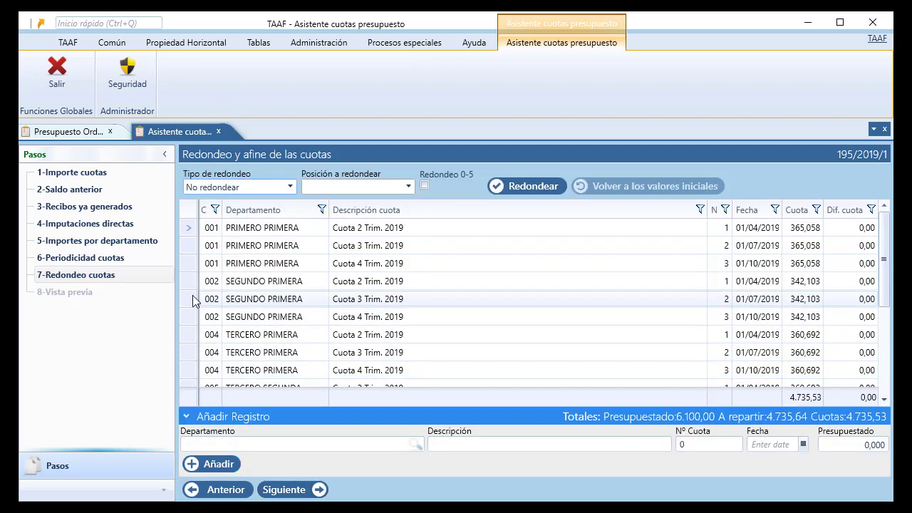
Review the rounding type and rounding position options, keeping No redondear, and the department field for adding a fee record.
{"action": "left_click", "coordinate": [286, 189]}
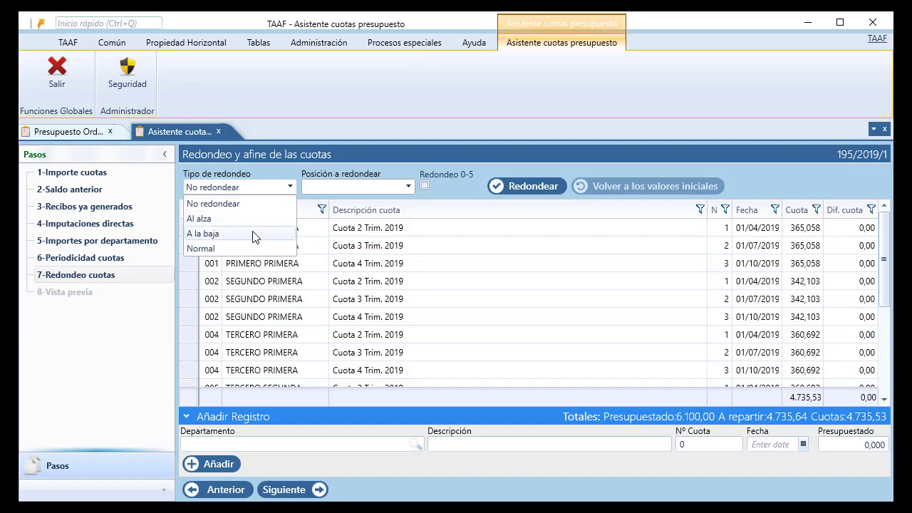
{"action": "left_click", "coordinate": [285, 184]}
{"action": "left_click", "coordinate": [382, 191]}
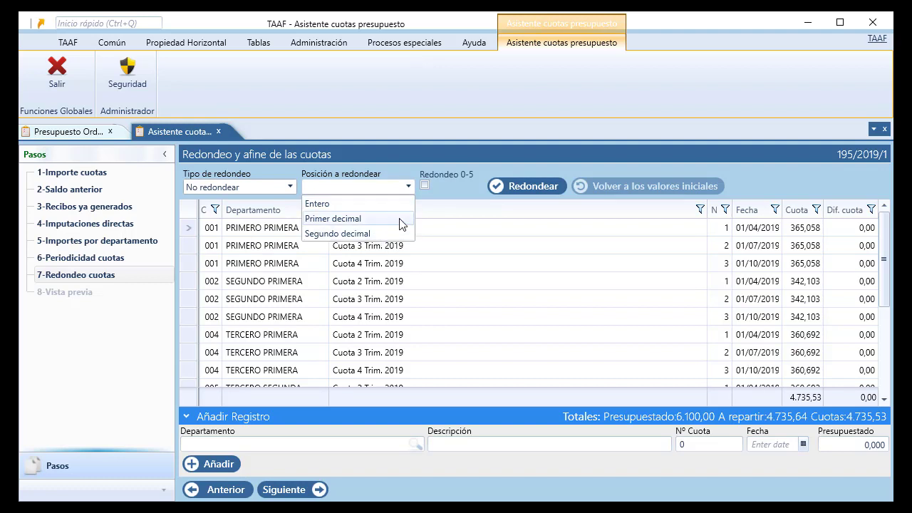
{"action": "left_click", "coordinate": [464, 190]}
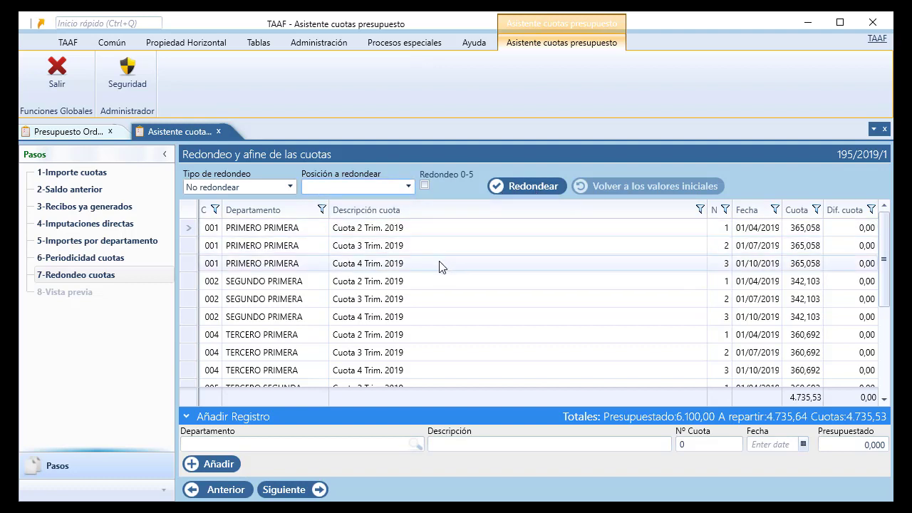
{"action": "left_click", "coordinate": [268, 448]}
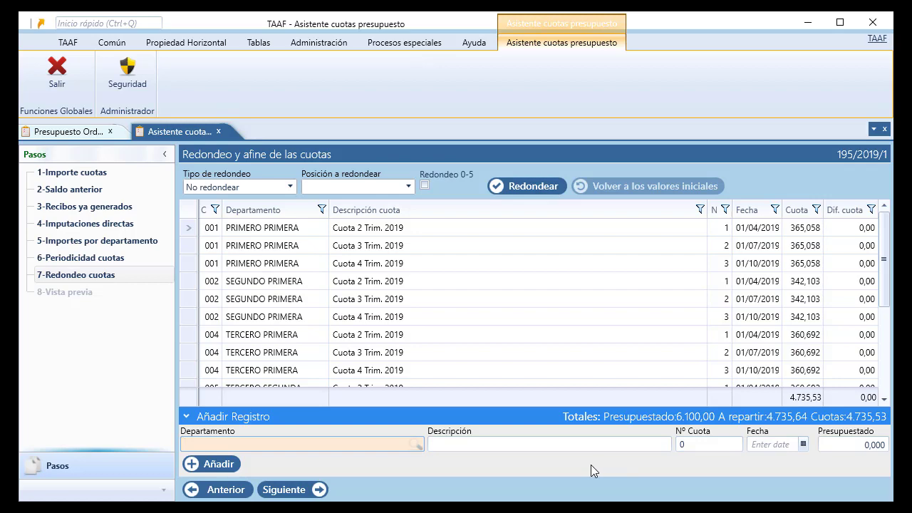
Finalize the fee assistant from its preview stage and open the Cuotas section of the ordinary budget.
{"action": "left_click", "coordinate": [289, 491]}
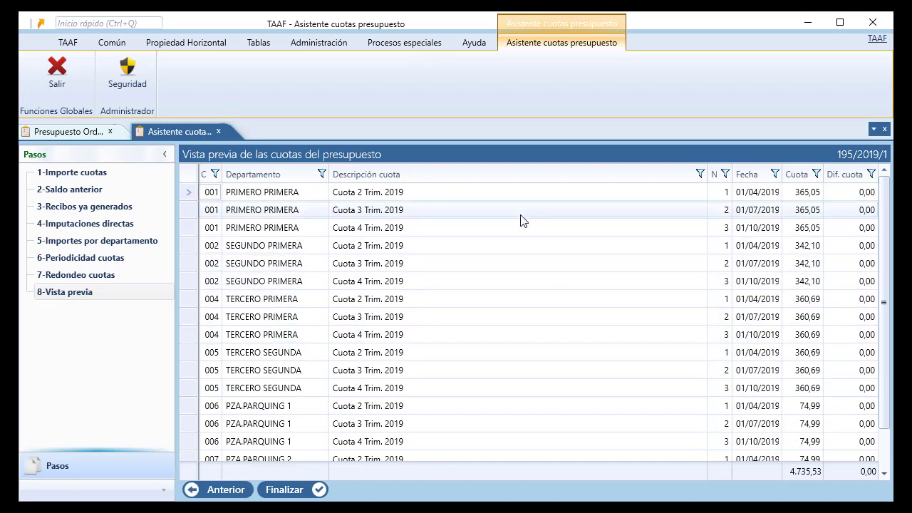
{"action": "left_click", "coordinate": [285, 489]}
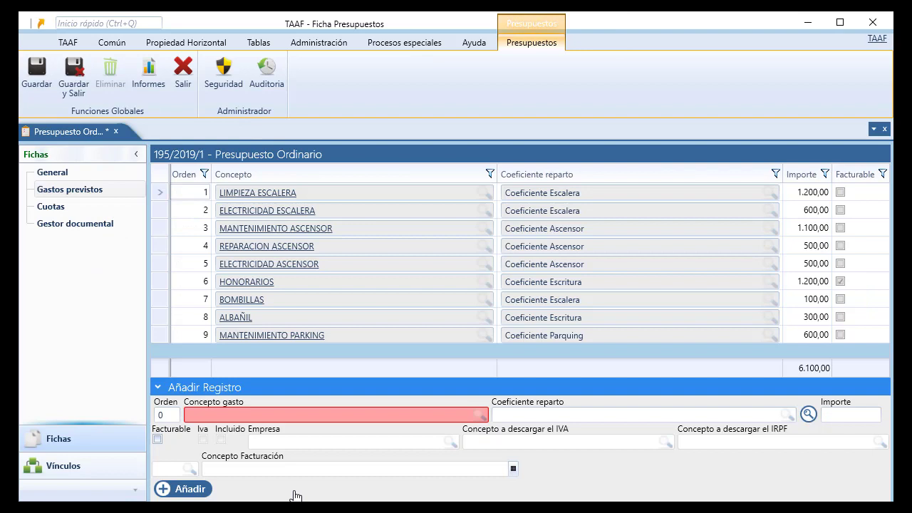
{"action": "left_click", "coordinate": [107, 209]}
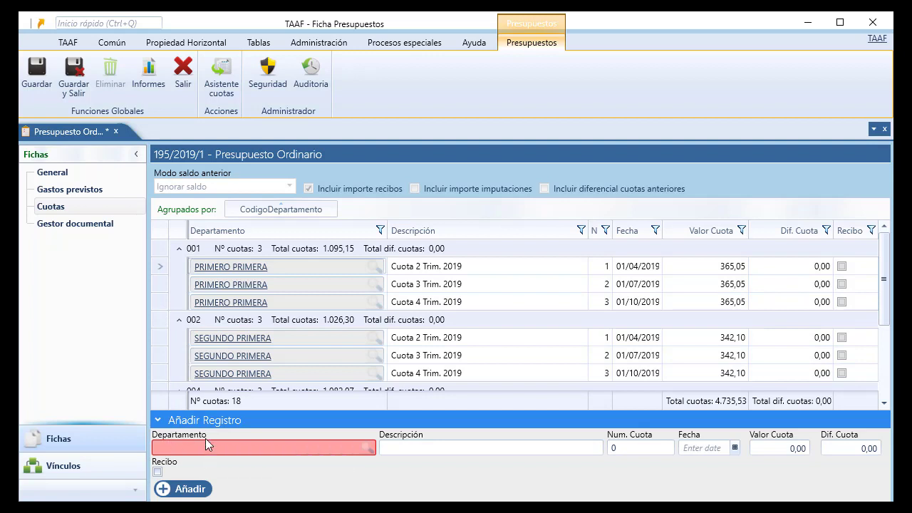
{"action": "mouse_move", "coordinate": [206, 439]}
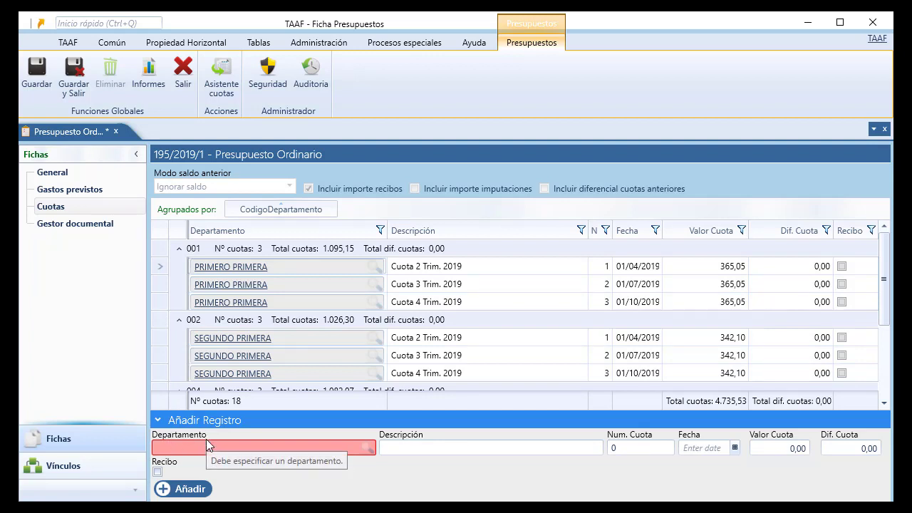